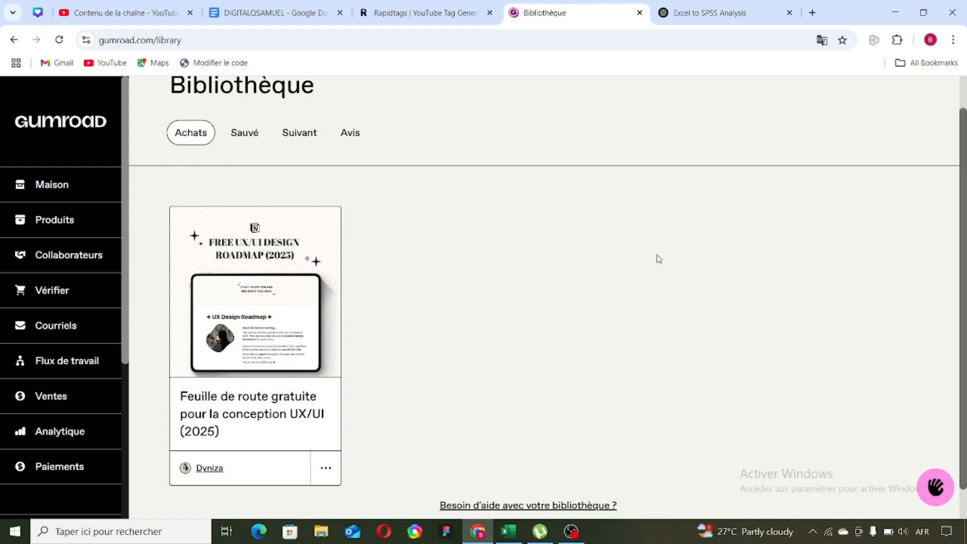
{"action": "scroll", "coordinate": [653, 375], "scroll_direction": "down", "scroll_amount": 1}
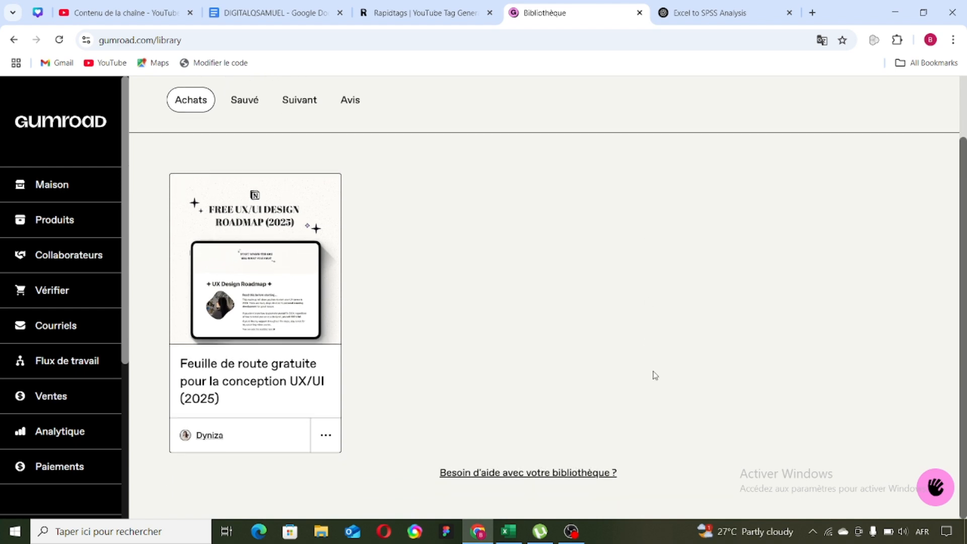
{"action": "scroll", "coordinate": [655, 375], "scroll_direction": "up", "scroll_amount": 2}
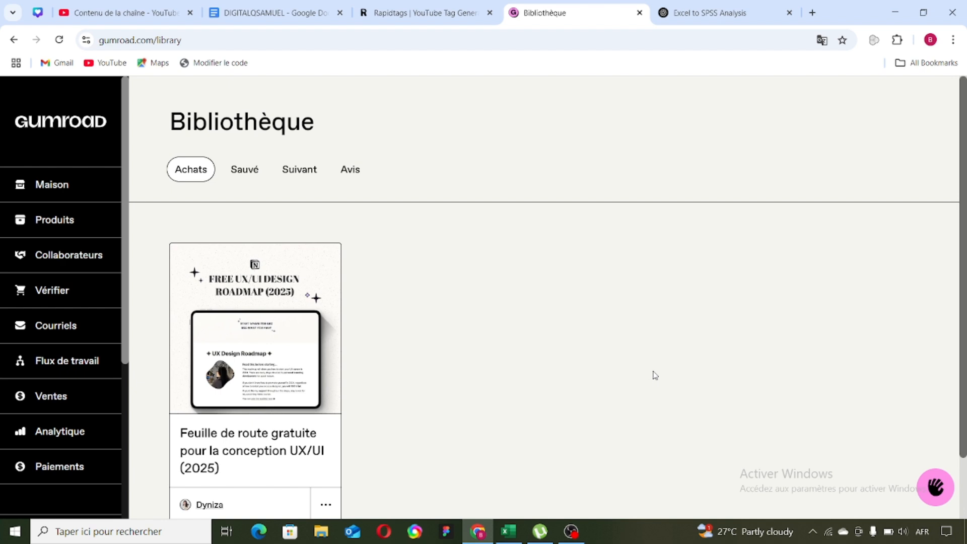
{"action": "scroll", "coordinate": [655, 376], "scroll_direction": "down", "scroll_amount": 1}
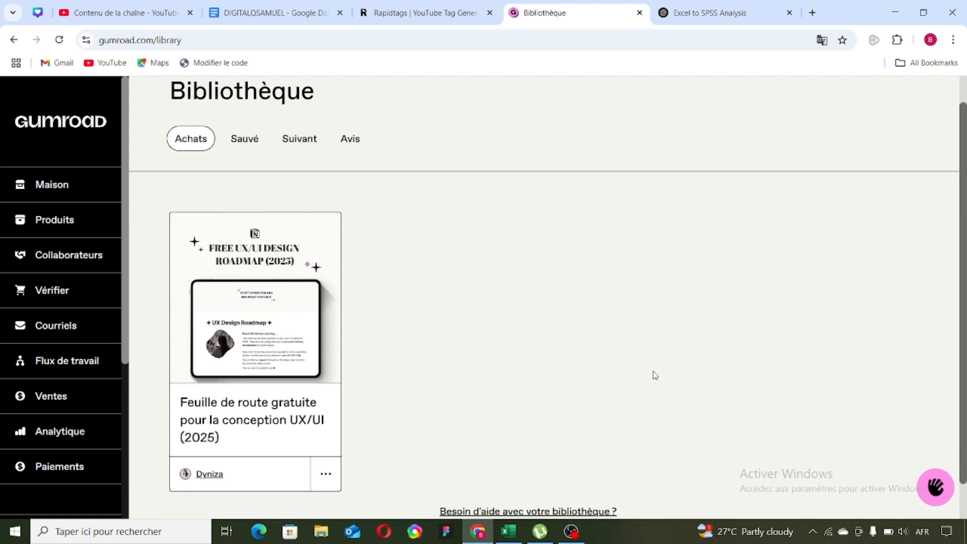
{"action": "scroll", "coordinate": [655, 375], "scroll_direction": "up", "scroll_amount": 1}
{"action": "scroll", "coordinate": [655, 376], "scroll_direction": "down", "scroll_amount": 2}
{"action": "scroll", "coordinate": [655, 375], "scroll_direction": "up", "scroll_amount": 2}
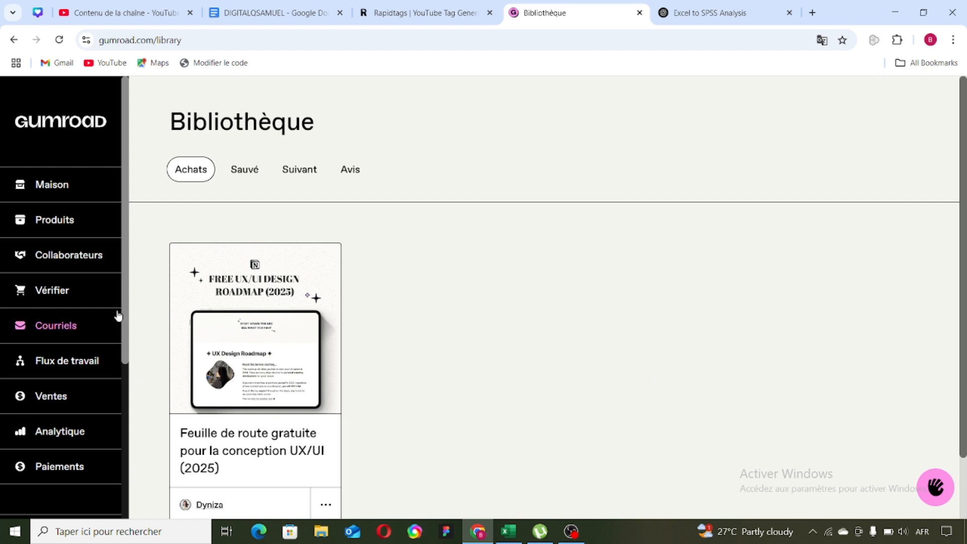
- Go to the Produits page and start creating a new product
{"action": "left_click", "coordinate": [51, 228]}
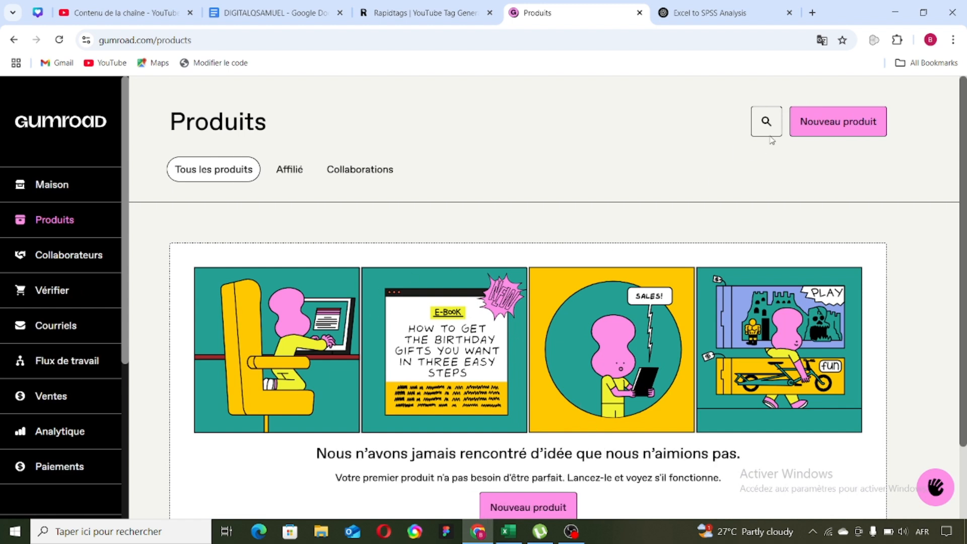
{"action": "scroll", "coordinate": [772, 238], "scroll_direction": "down", "scroll_amount": 2}
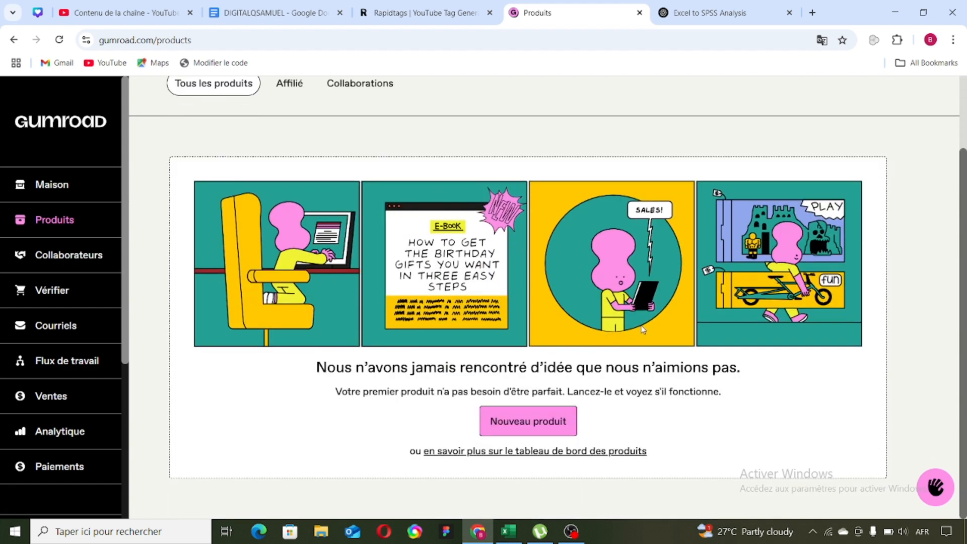
{"action": "scroll", "coordinate": [773, 239], "scroll_direction": "up", "scroll_amount": 1}
{"action": "scroll", "coordinate": [772, 238], "scroll_direction": "up", "scroll_amount": 1}
{"action": "left_click", "coordinate": [855, 128]}
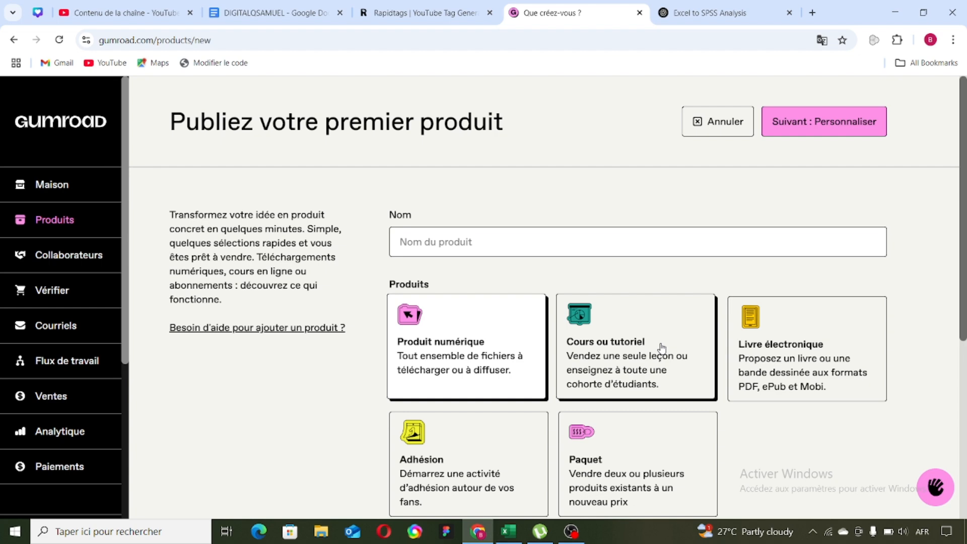
- Review the available product types, service types and price currencies on the new product form
{"action": "scroll", "coordinate": [514, 282], "scroll_direction": "down", "scroll_amount": 2}
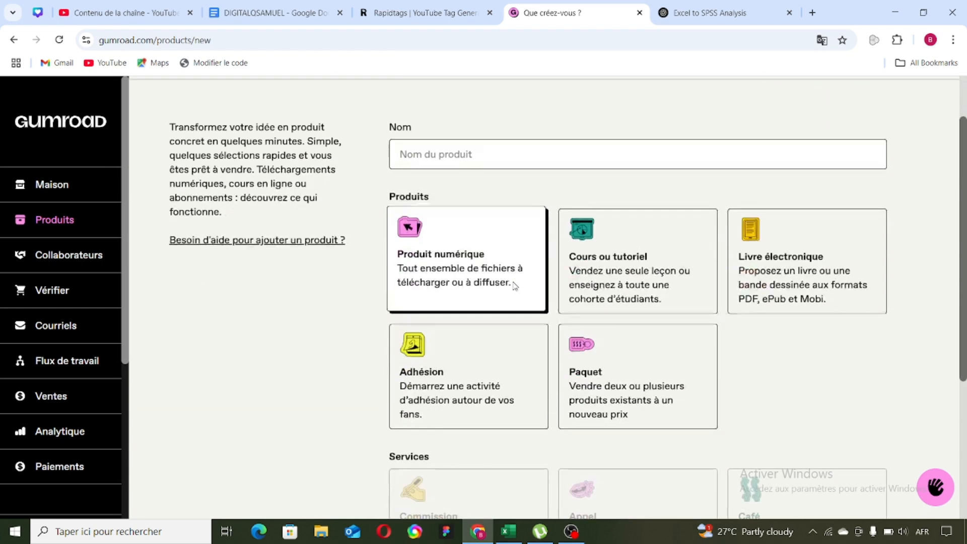
{"action": "scroll", "coordinate": [515, 286], "scroll_direction": "down", "scroll_amount": 2}
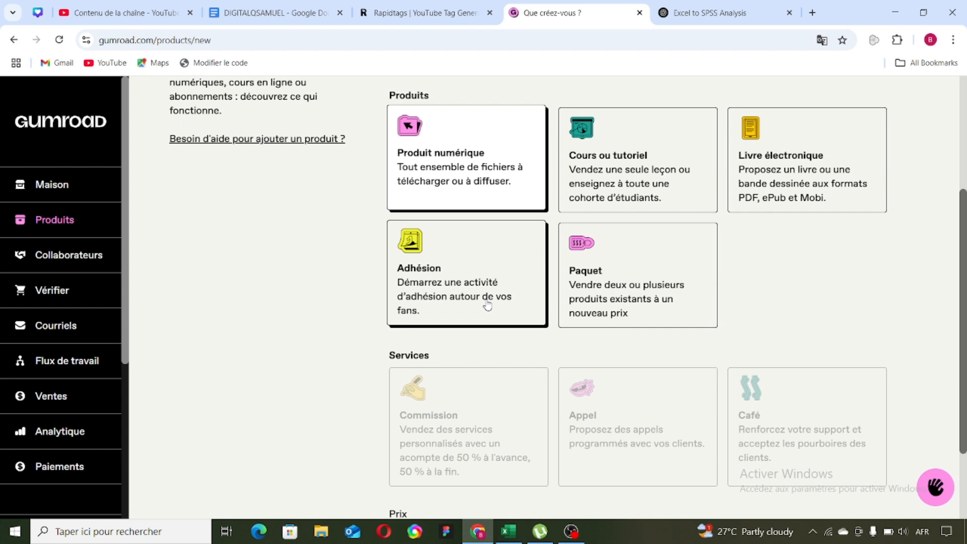
{"action": "scroll", "coordinate": [488, 305], "scroll_direction": "up", "scroll_amount": 1}
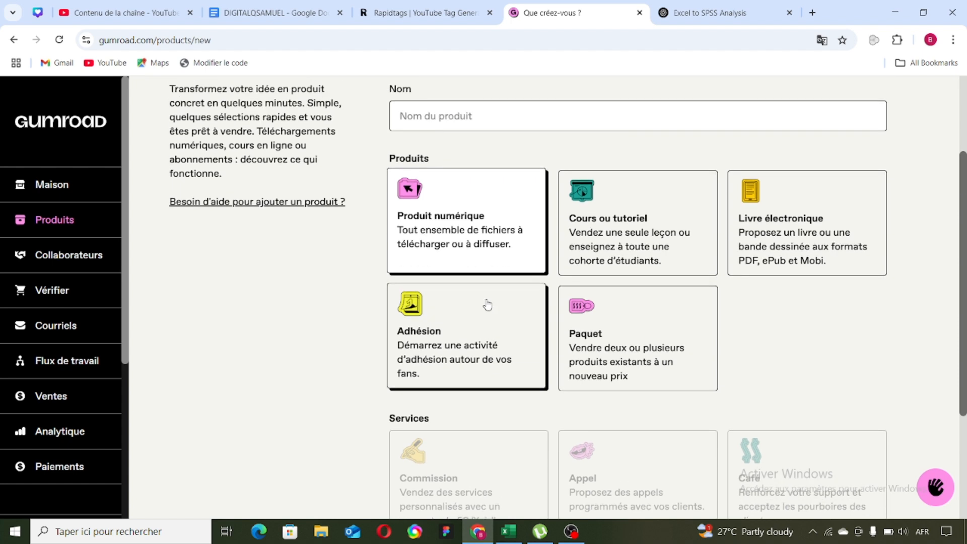
{"action": "scroll", "coordinate": [488, 305], "scroll_direction": "up", "scroll_amount": 1}
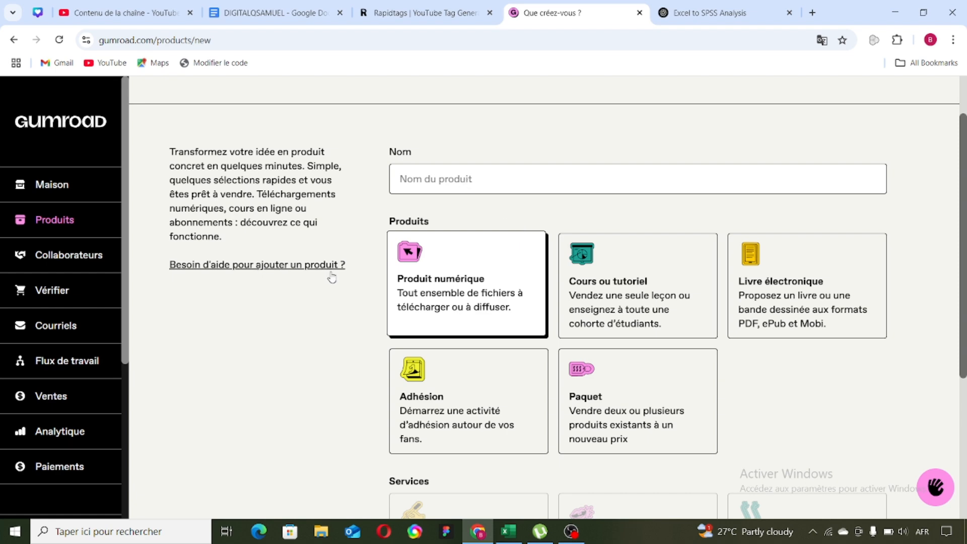
{"action": "scroll", "coordinate": [332, 277], "scroll_direction": "down", "scroll_amount": 5}
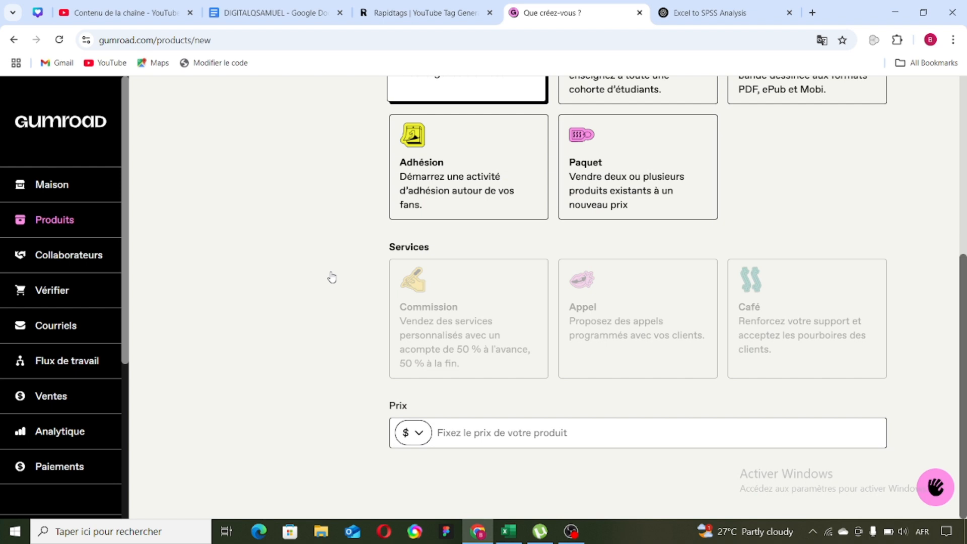
{"action": "left_click", "coordinate": [413, 433]}
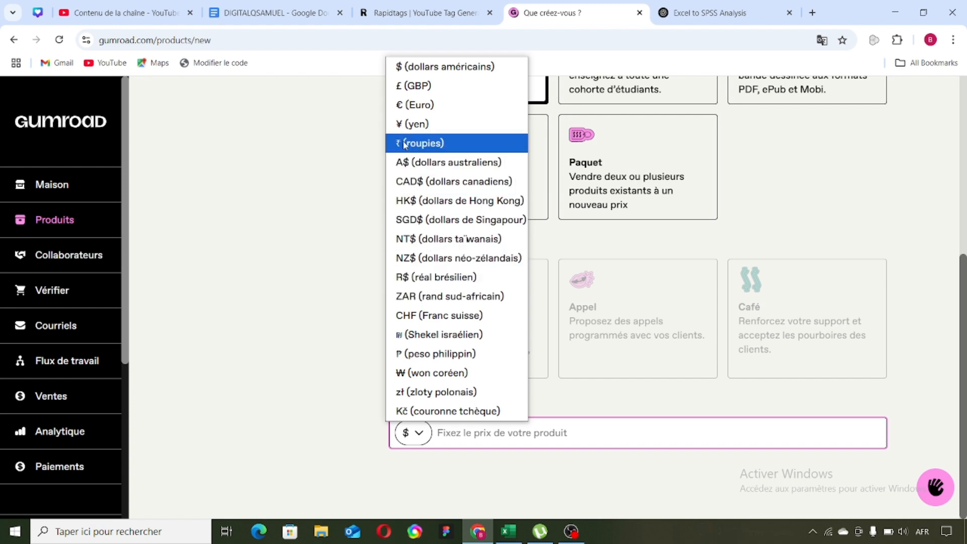
{"action": "left_click", "coordinate": [279, 200]}
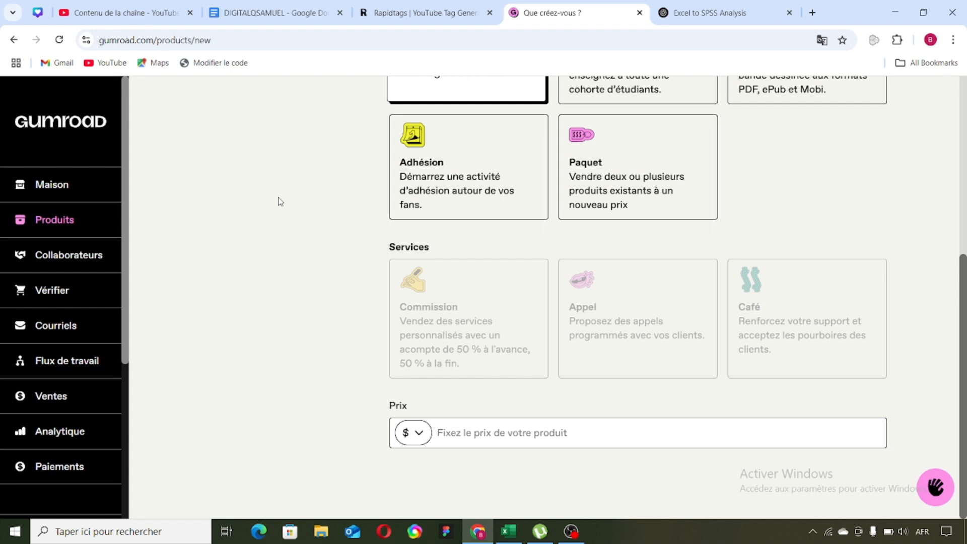
{"action": "scroll", "coordinate": [292, 201], "scroll_direction": "up", "scroll_amount": 6}
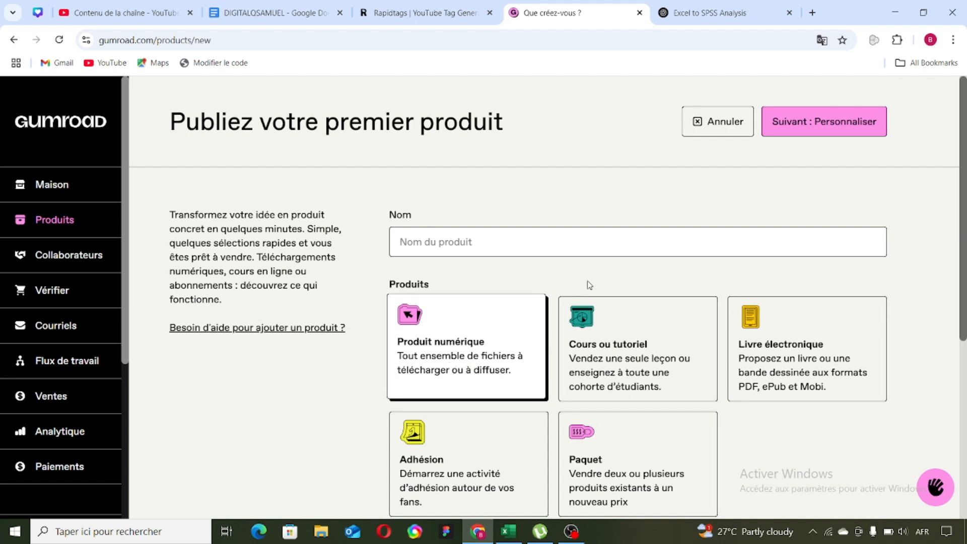
- Choose "Cours ou tutoriel" as the product type and US dollars ($) as the price currency
{"action": "left_click", "coordinate": [588, 342]}
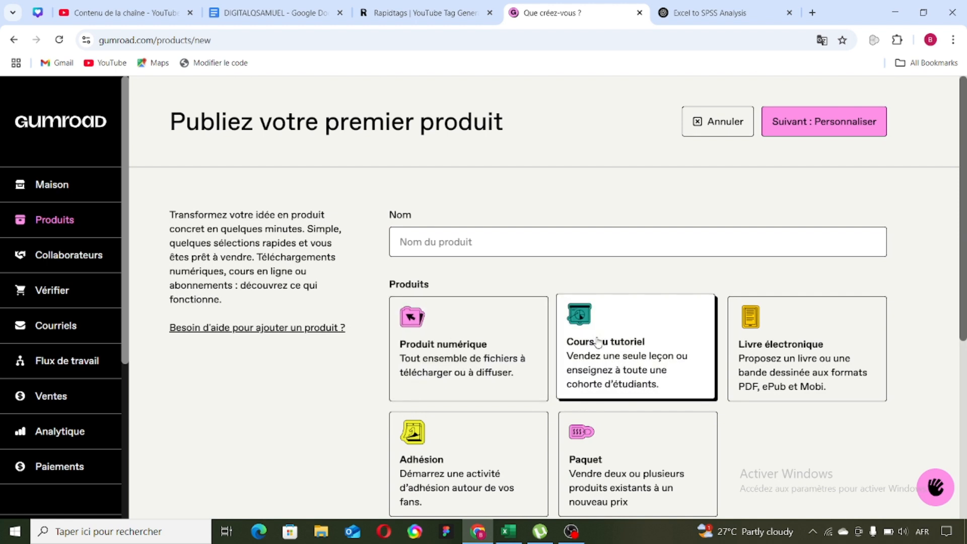
{"action": "left_click", "coordinate": [474, 241]}
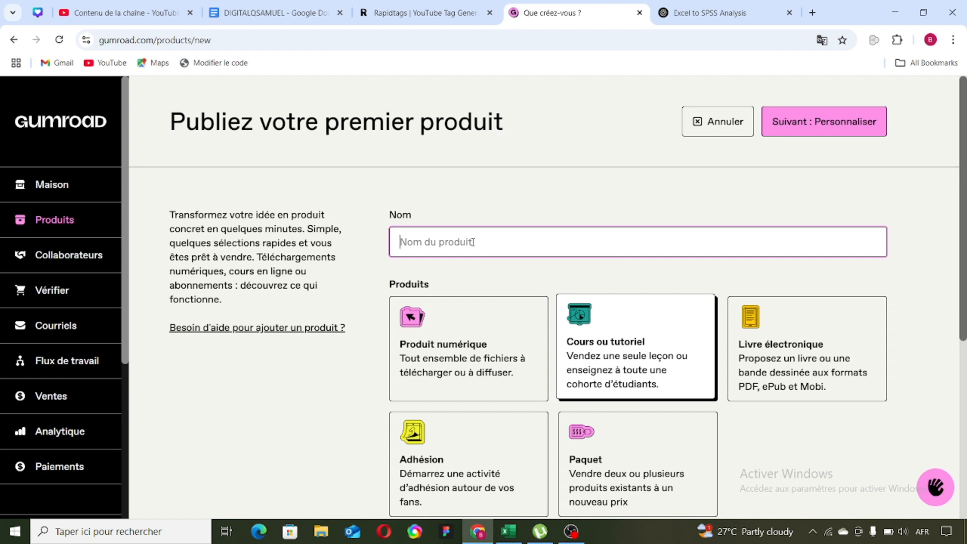
{"action": "scroll", "coordinate": [583, 406], "scroll_direction": "down", "scroll_amount": 2}
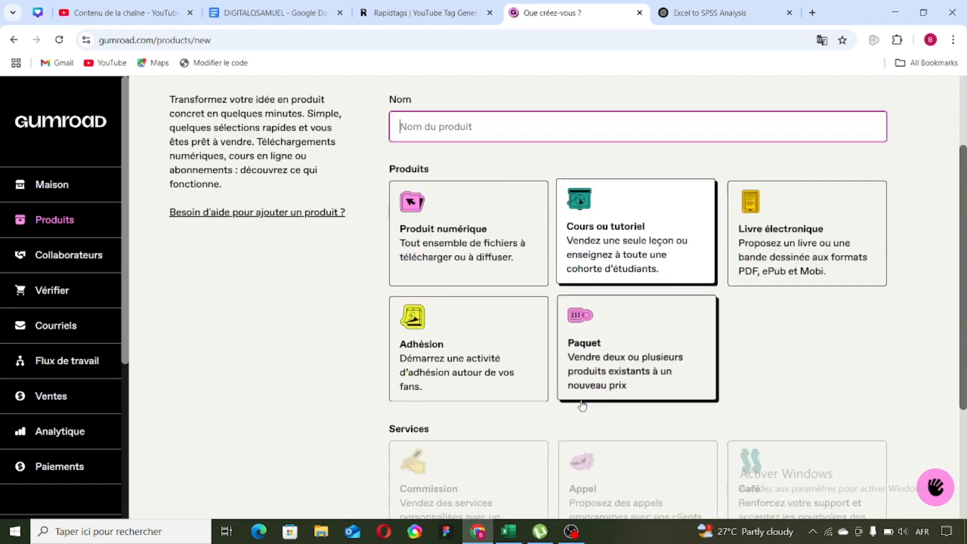
{"action": "scroll", "coordinate": [583, 406], "scroll_direction": "down", "scroll_amount": 3}
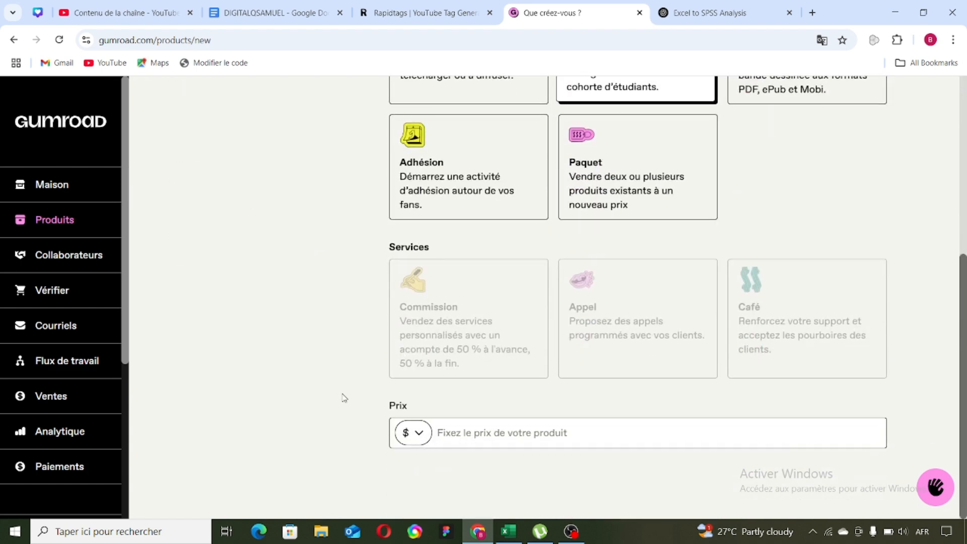
{"action": "scroll", "coordinate": [343, 398], "scroll_direction": "up", "scroll_amount": 5}
{"action": "scroll", "coordinate": [402, 493], "scroll_direction": "down", "scroll_amount": 5}
{"action": "left_click", "coordinate": [401, 436]}
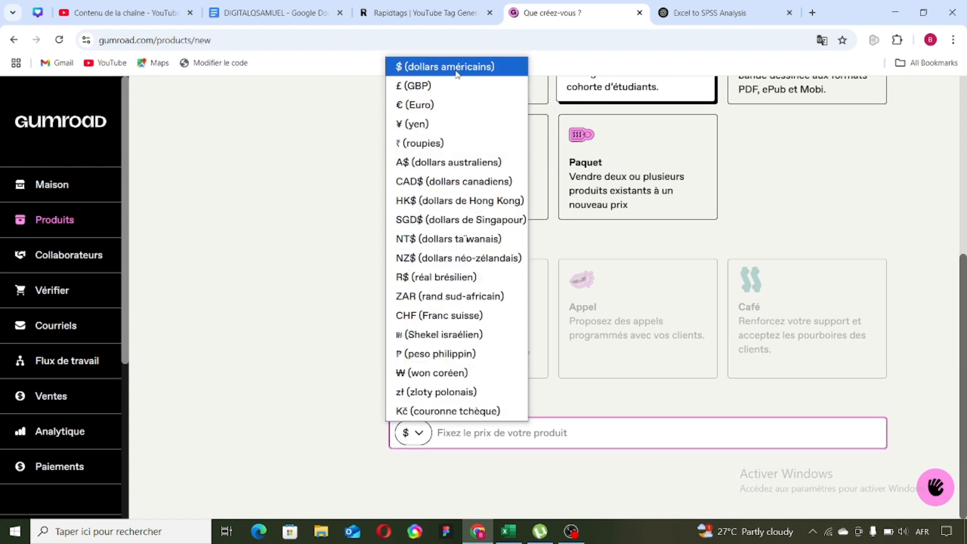
{"action": "left_click", "coordinate": [457, 74]}
- Enter "book" as the new product's name
{"action": "scroll", "coordinate": [340, 355], "scroll_direction": "up", "scroll_amount": 1}
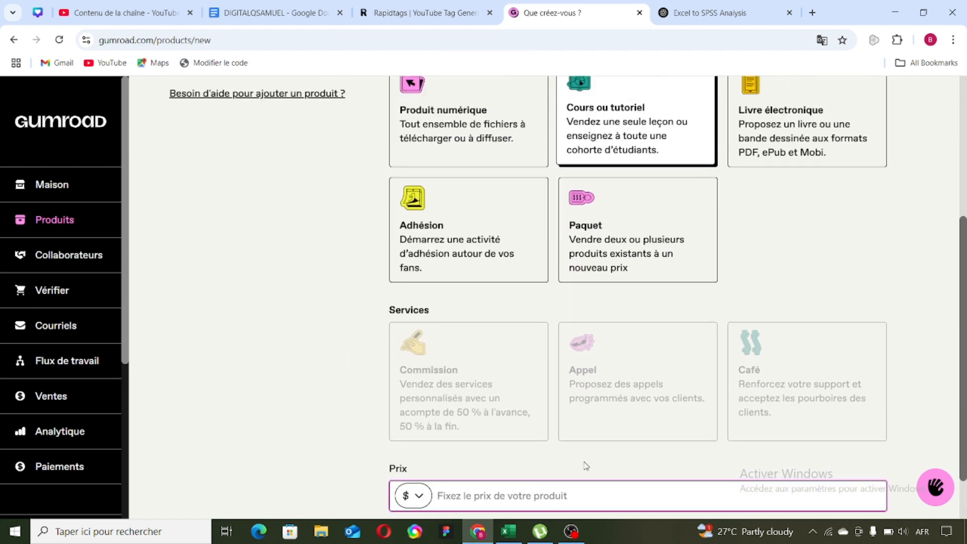
{"action": "scroll", "coordinate": [524, 446], "scroll_direction": "up", "scroll_amount": 5}
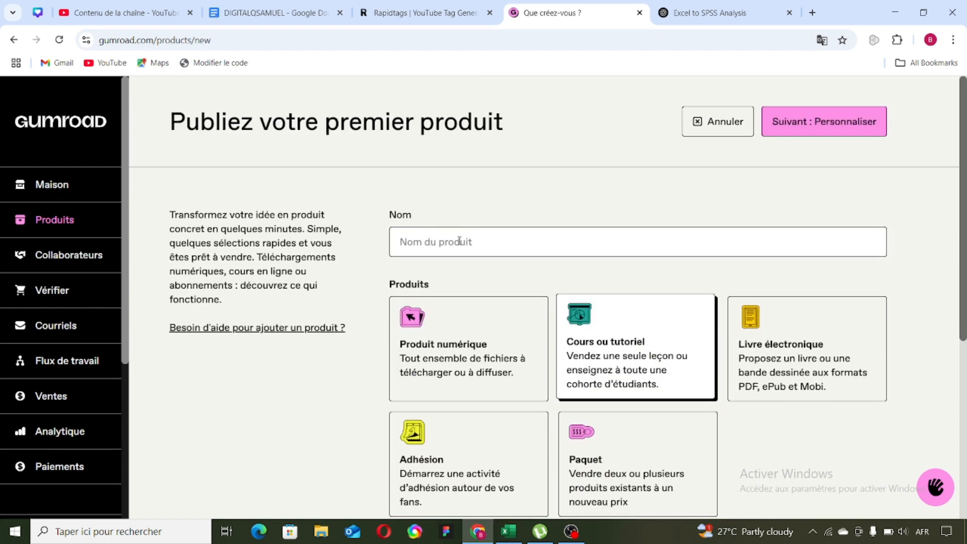
{"action": "left_click", "coordinate": [458, 241]}
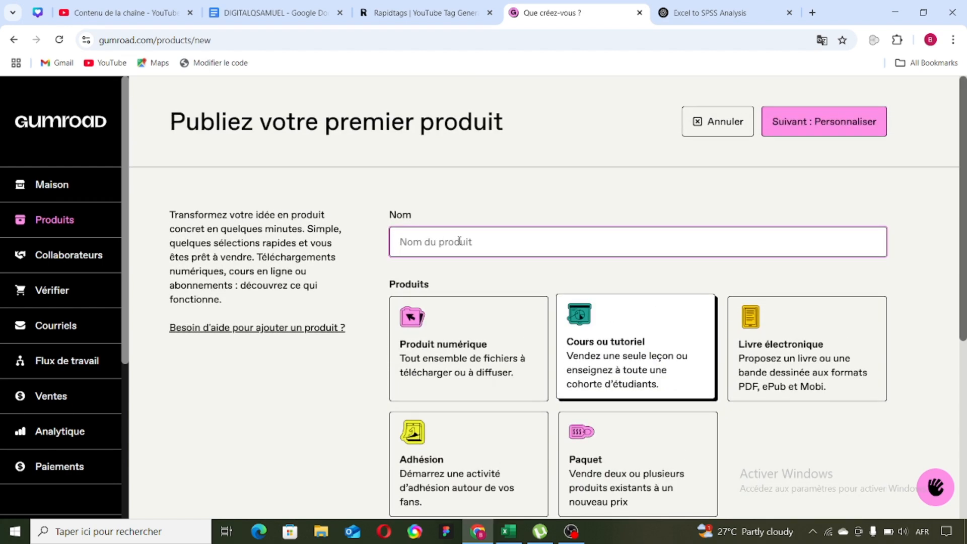
{"action": "type", "text": "book"}
- Set the product price to $10 and submit the form to continue to customization
{"action": "key", "text": "Tab"}
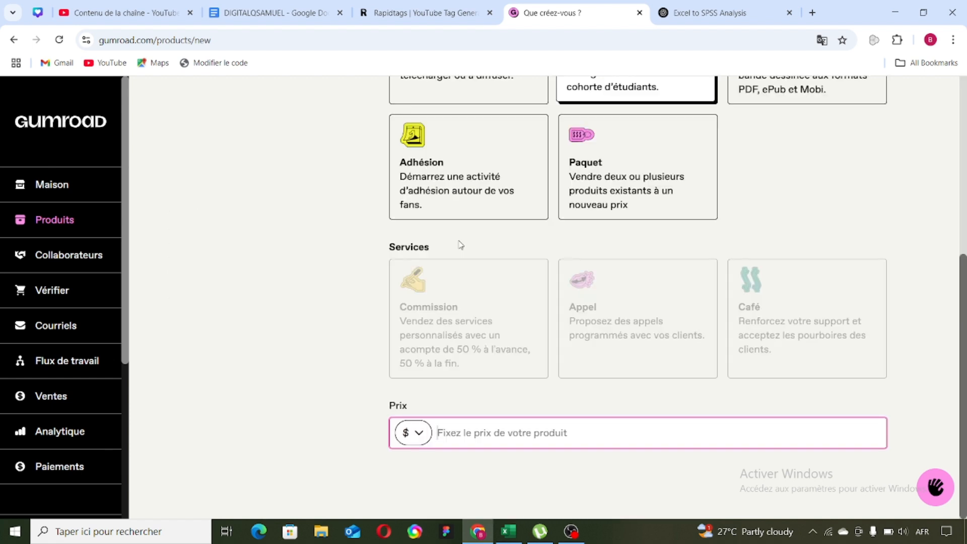
{"action": "type", "text": "1"}
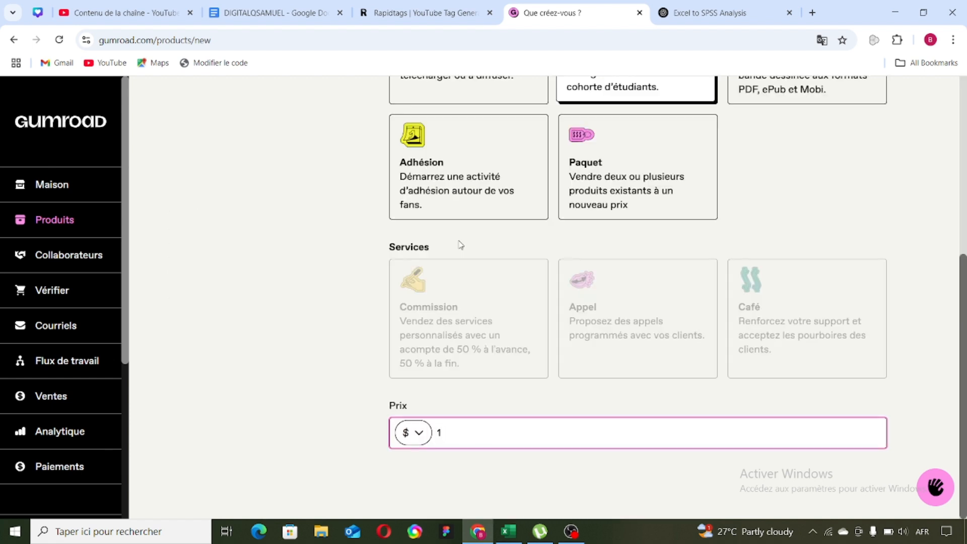
{"action": "type", "text": "0"}
{"action": "key", "text": "Return"}
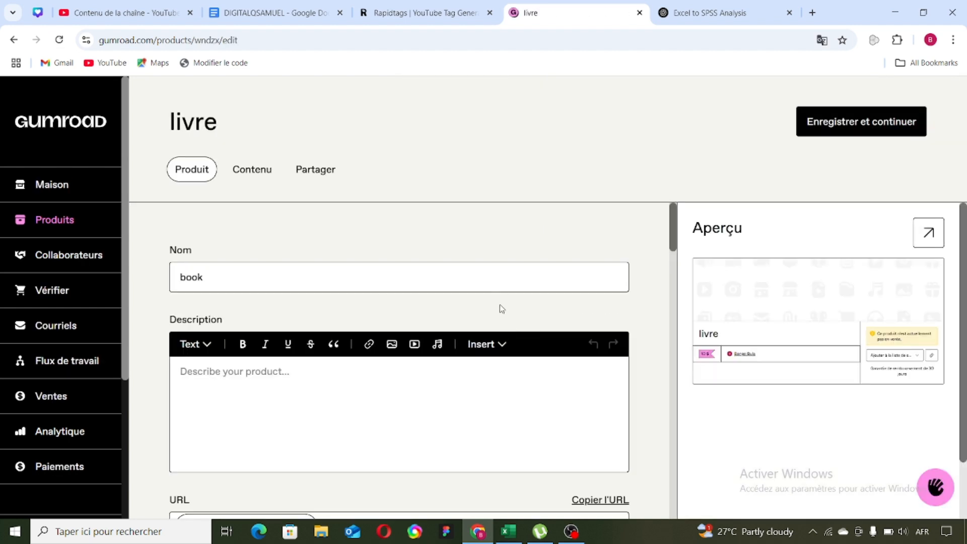
- Enter "ebook" as the product description and format the word in bold and italic
{"action": "scroll", "coordinate": [504, 282], "scroll_direction": "down", "scroll_amount": 1}
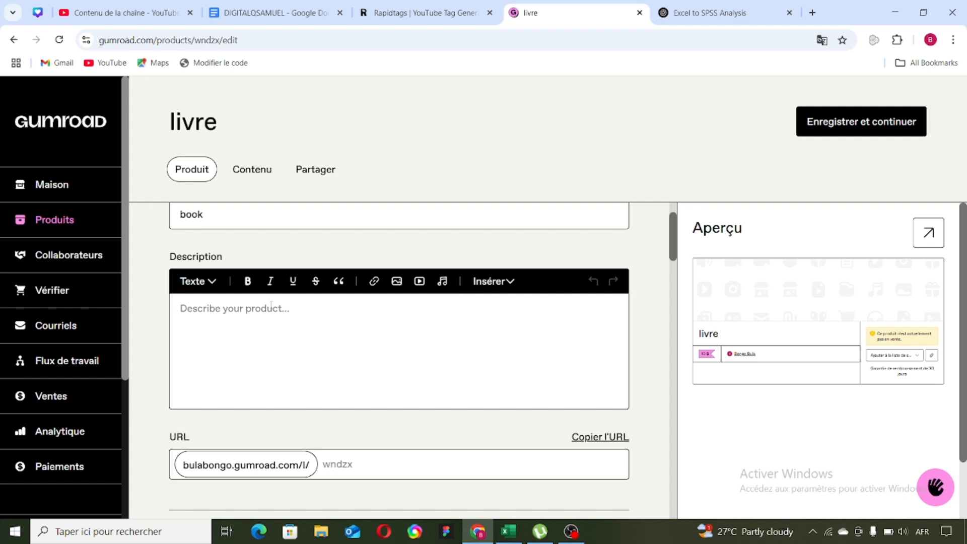
{"action": "left_click", "coordinate": [248, 314]}
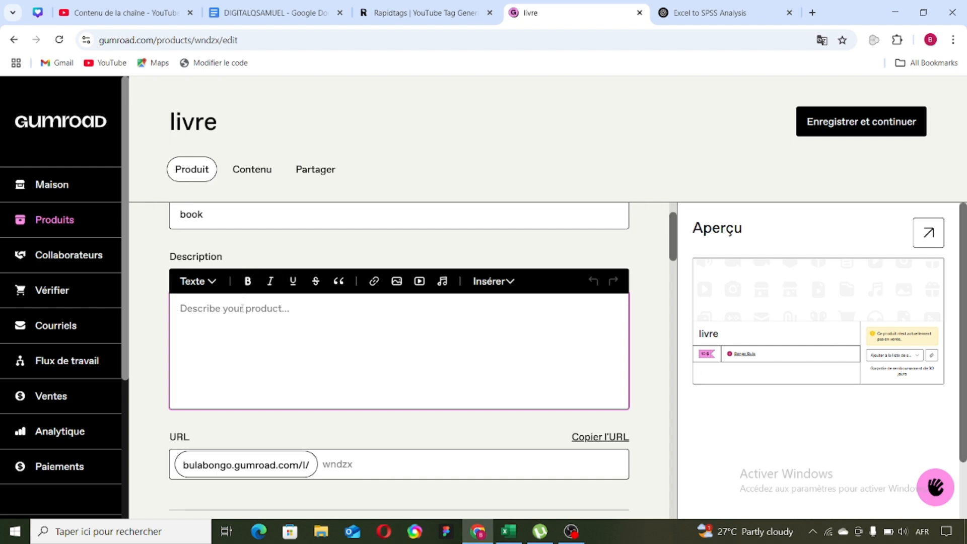
{"action": "type", "text": "ebook"}
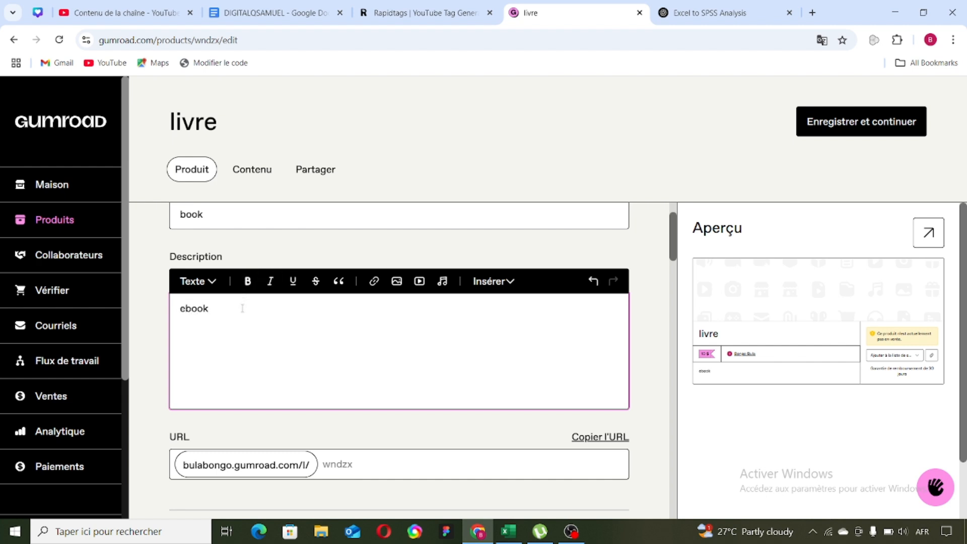
{"action": "left_click_drag", "start_coordinate": [211, 308], "coordinate": [162, 323]}
{"action": "left_click", "coordinate": [247, 283]}
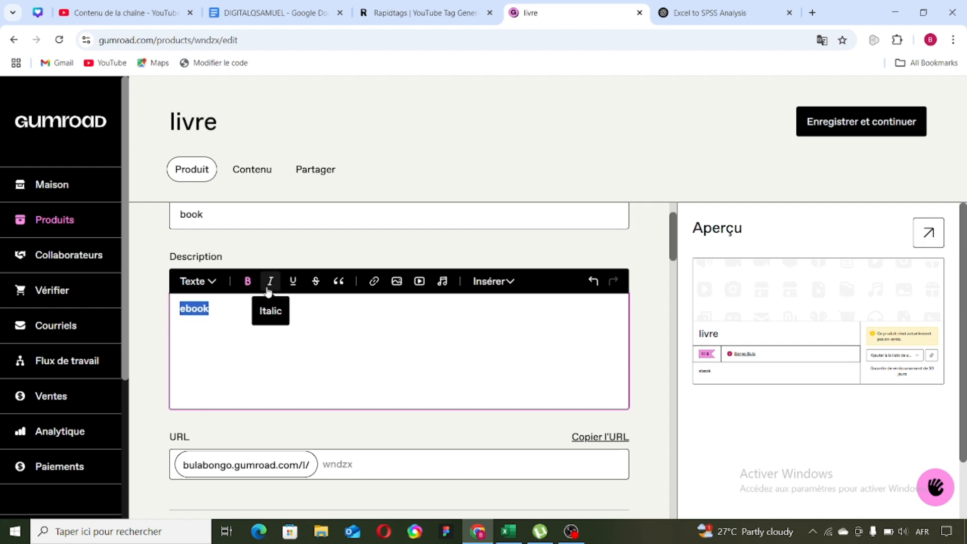
{"action": "left_click", "coordinate": [272, 283]}
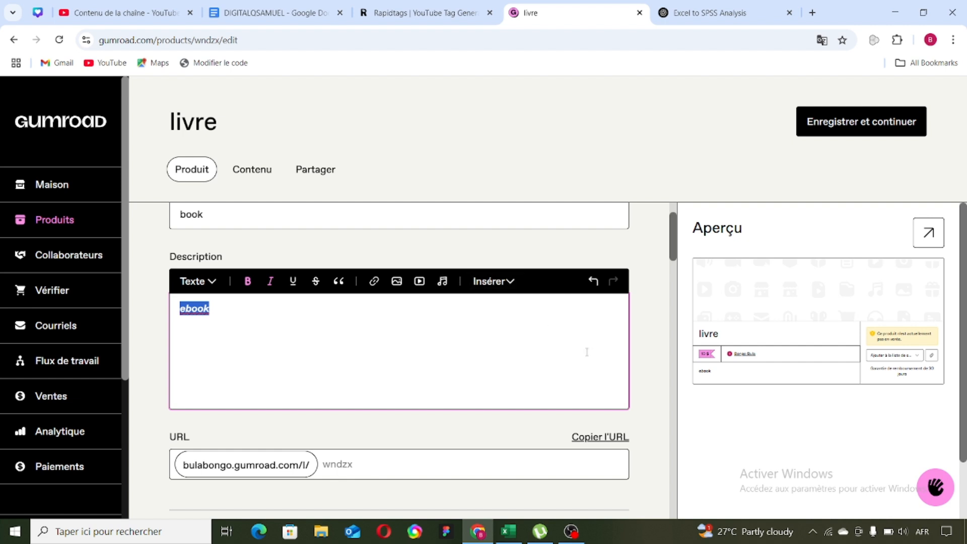
- Look through the product preview and the URL, Couverture and Vignette sections of the product page
{"action": "scroll", "coordinate": [633, 364], "scroll_direction": "down", "scroll_amount": 1}
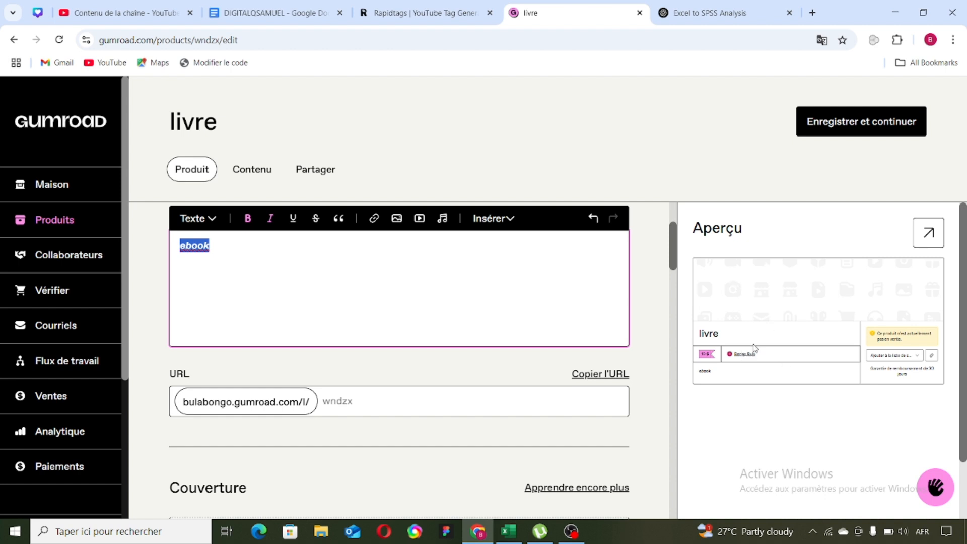
{"action": "scroll", "coordinate": [762, 352], "scroll_direction": "down", "scroll_amount": 1}
{"action": "scroll", "coordinate": [395, 393], "scroll_direction": "up", "scroll_amount": 1}
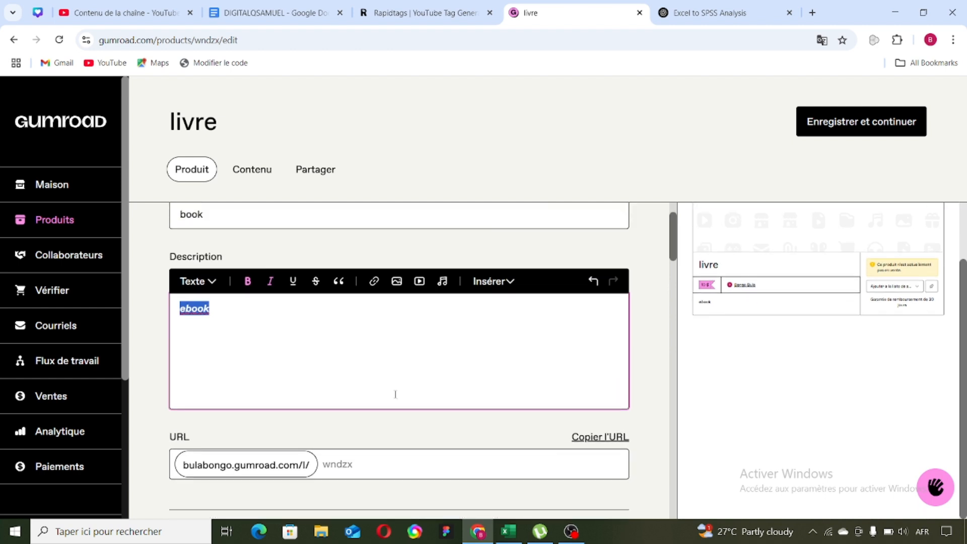
{"action": "scroll", "coordinate": [395, 398], "scroll_direction": "down", "scroll_amount": 2}
{"action": "scroll", "coordinate": [393, 395], "scroll_direction": "down", "scroll_amount": 1}
{"action": "scroll", "coordinate": [383, 378], "scroll_direction": "up", "scroll_amount": 2}
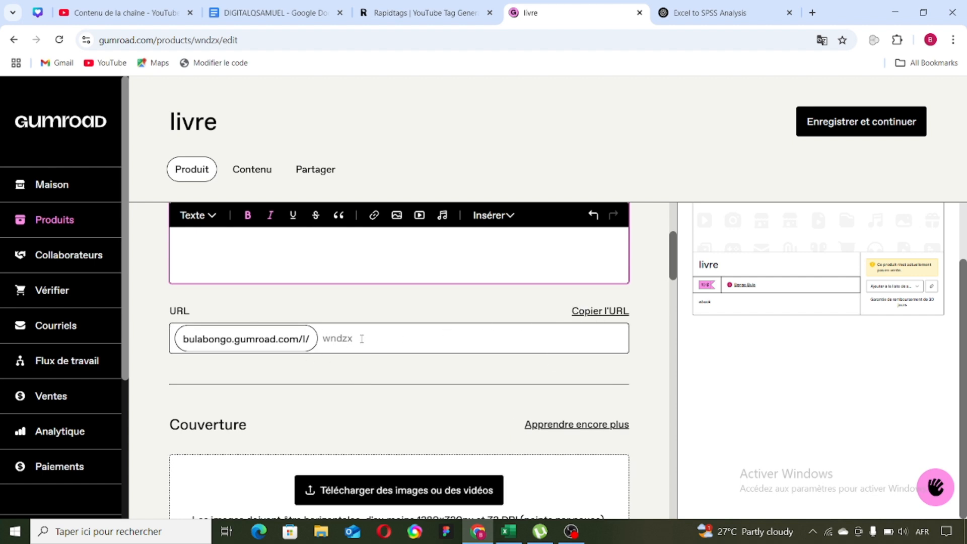
{"action": "scroll", "coordinate": [361, 339], "scroll_direction": "down", "scroll_amount": 3}
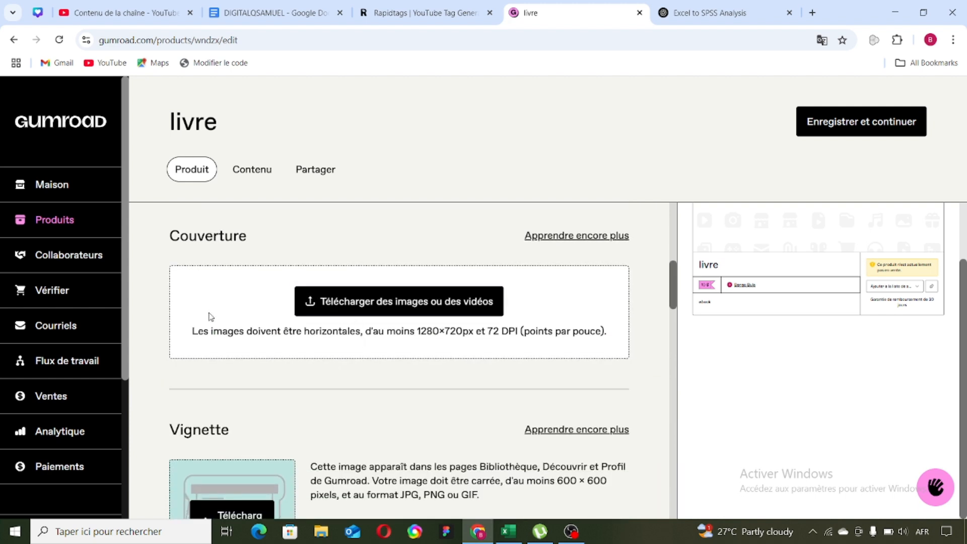
{"action": "scroll", "coordinate": [210, 316], "scroll_direction": "down", "scroll_amount": 1}
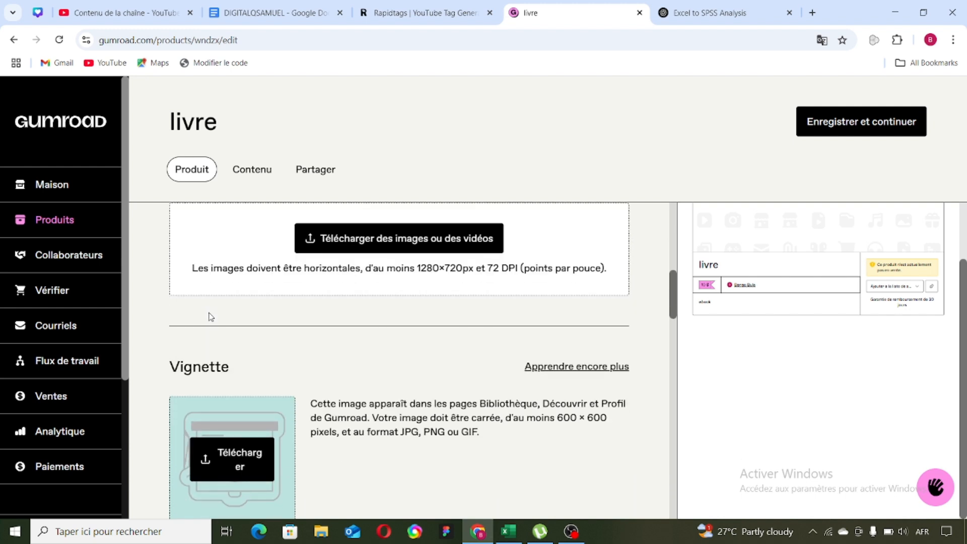
{"action": "scroll", "coordinate": [211, 316], "scroll_direction": "up", "scroll_amount": 1}
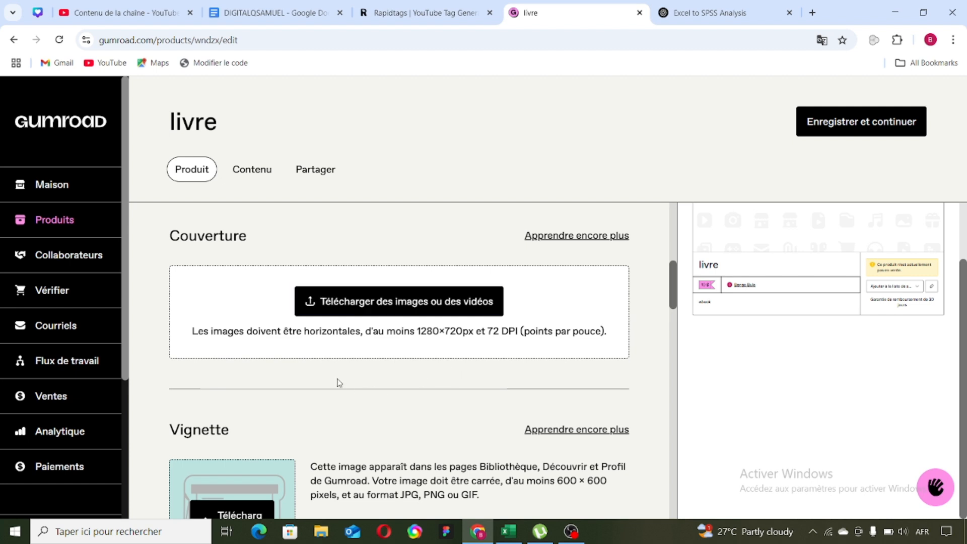
{"action": "scroll", "coordinate": [304, 360], "scroll_direction": "down", "scroll_amount": 3}
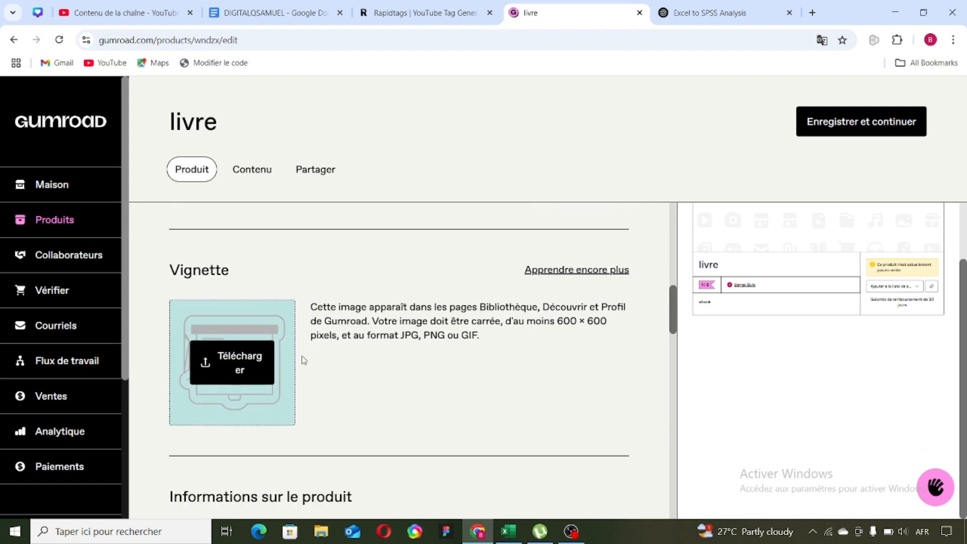
{"action": "left_click", "coordinate": [243, 343]}
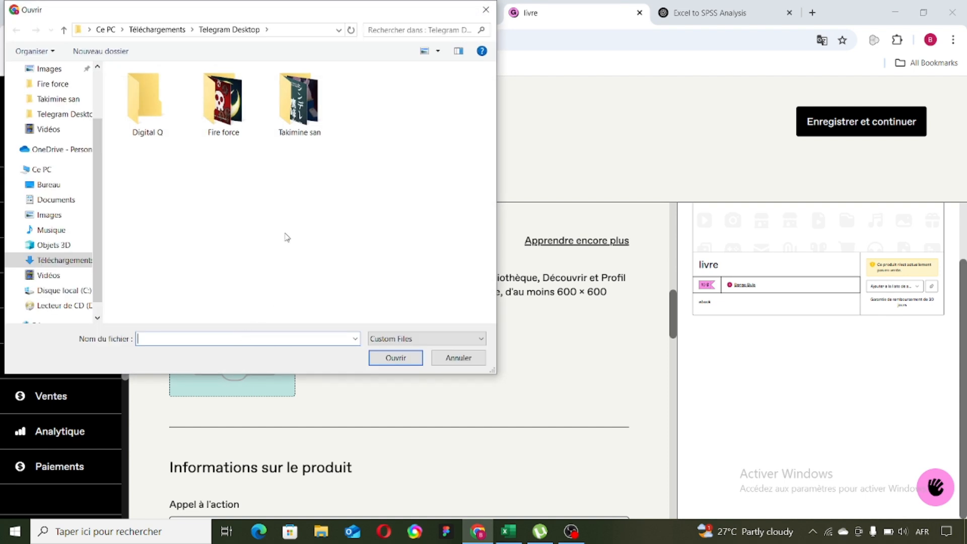
{"action": "left_click", "coordinate": [486, 9]}
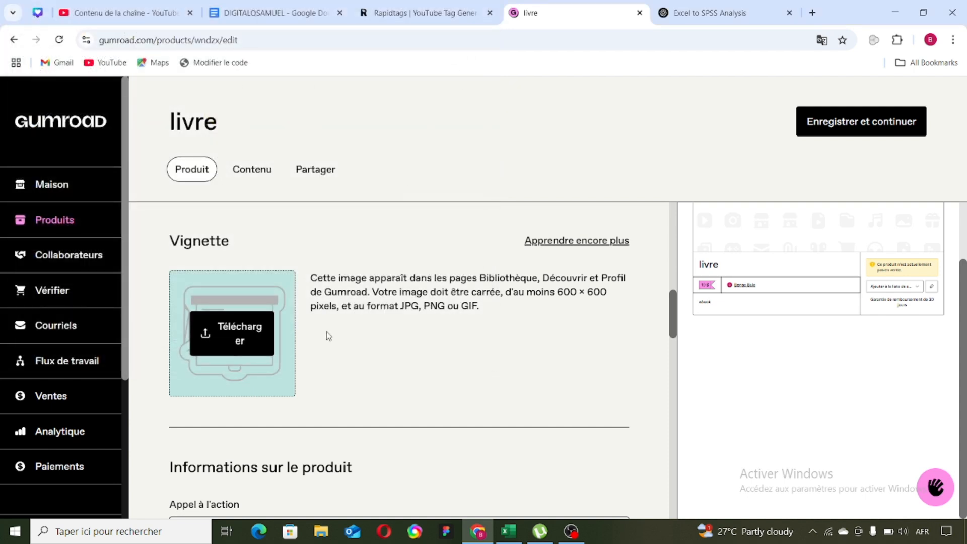
- Try to upload a cover image or video for the product
{"action": "scroll", "coordinate": [326, 334], "scroll_direction": "up", "scroll_amount": 4}
{"action": "scroll", "coordinate": [351, 370], "scroll_direction": "down", "scroll_amount": 1}
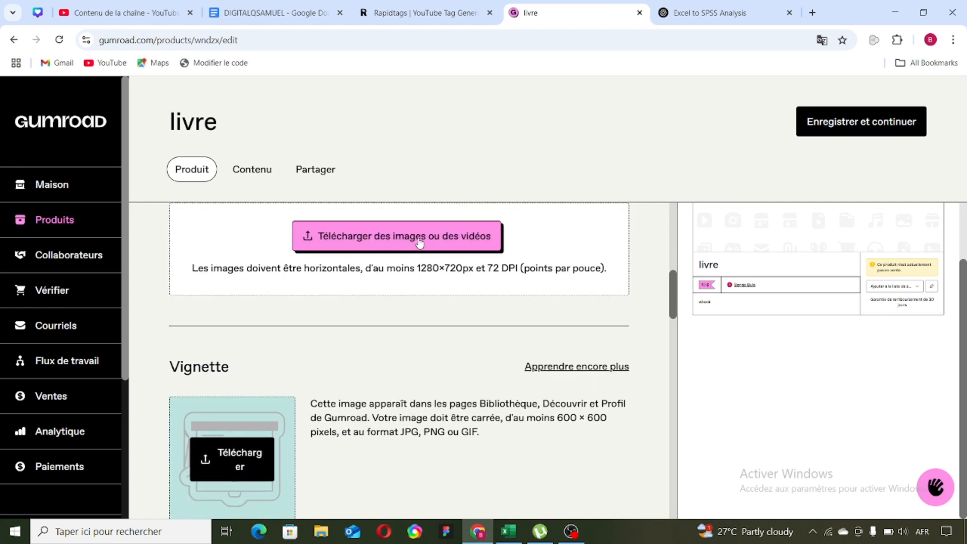
{"action": "left_click", "coordinate": [409, 247]}
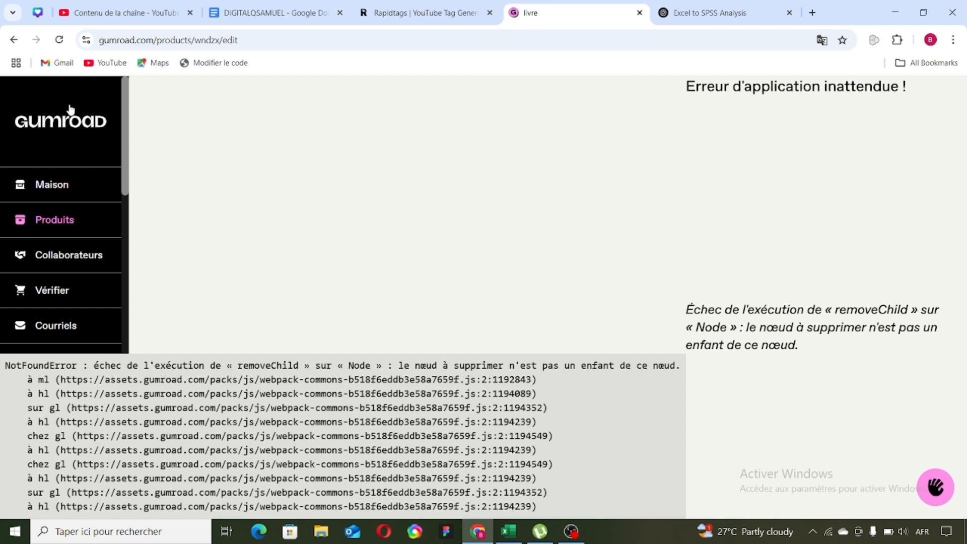
- Go back to the new product form and cancel it to return to the products list
{"action": "left_click", "coordinate": [15, 40]}
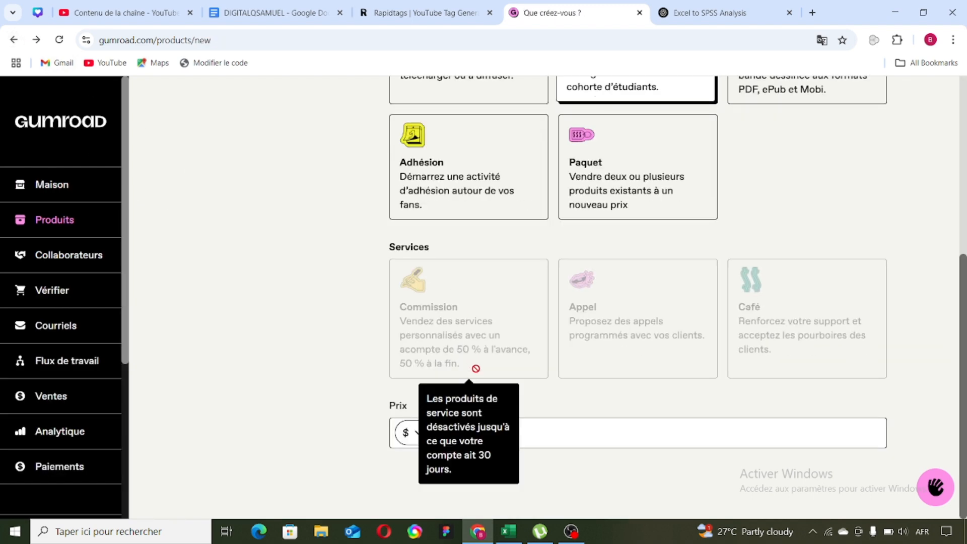
{"action": "left_click", "coordinate": [530, 442]}
{"action": "scroll", "coordinate": [519, 383], "scroll_direction": "up", "scroll_amount": 6}
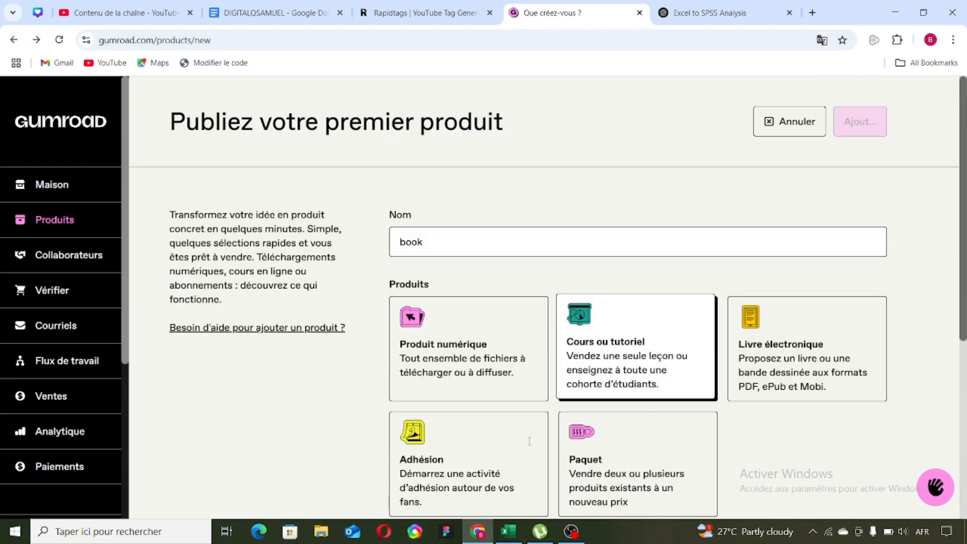
{"action": "scroll", "coordinate": [671, 341], "scroll_direction": "down", "scroll_amount": 6}
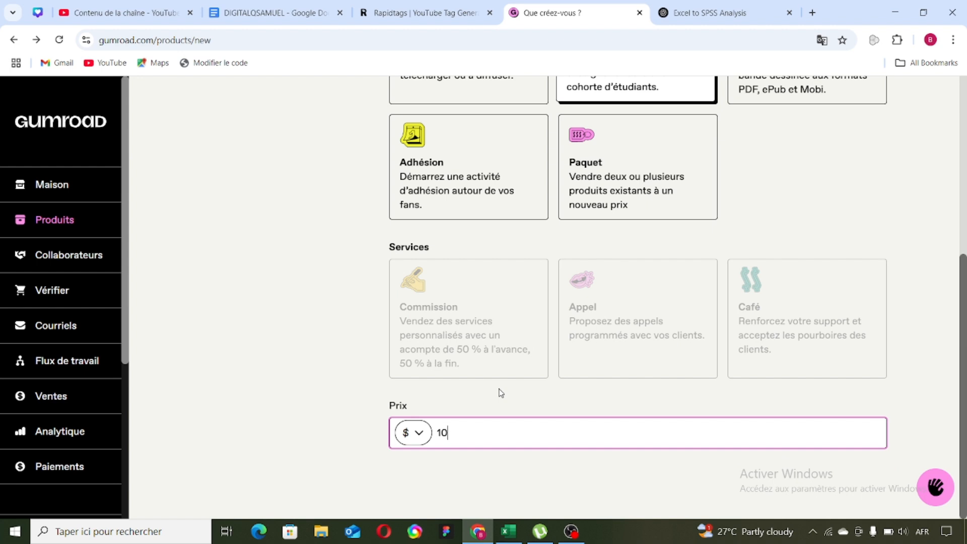
{"action": "scroll", "coordinate": [509, 388], "scroll_direction": "up", "scroll_amount": 6}
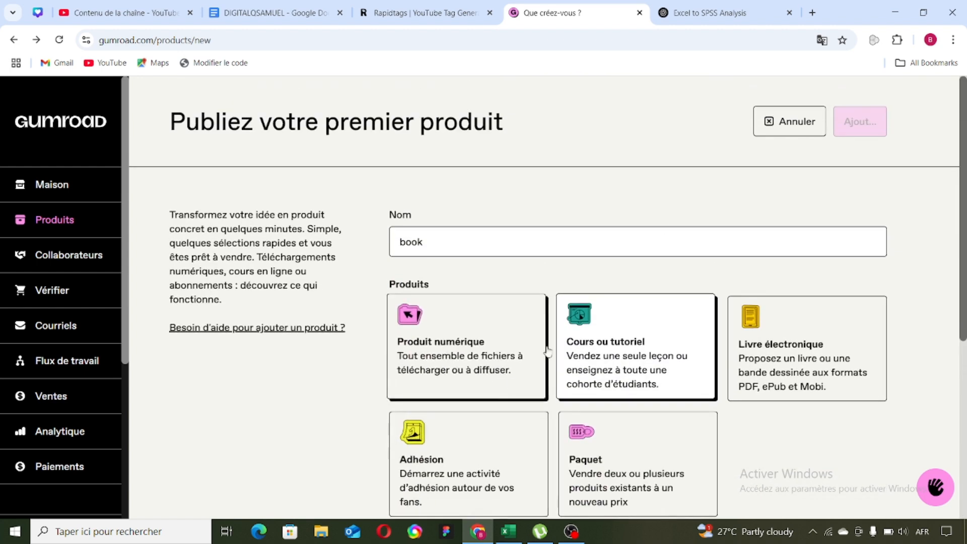
{"action": "left_click", "coordinate": [783, 123]}
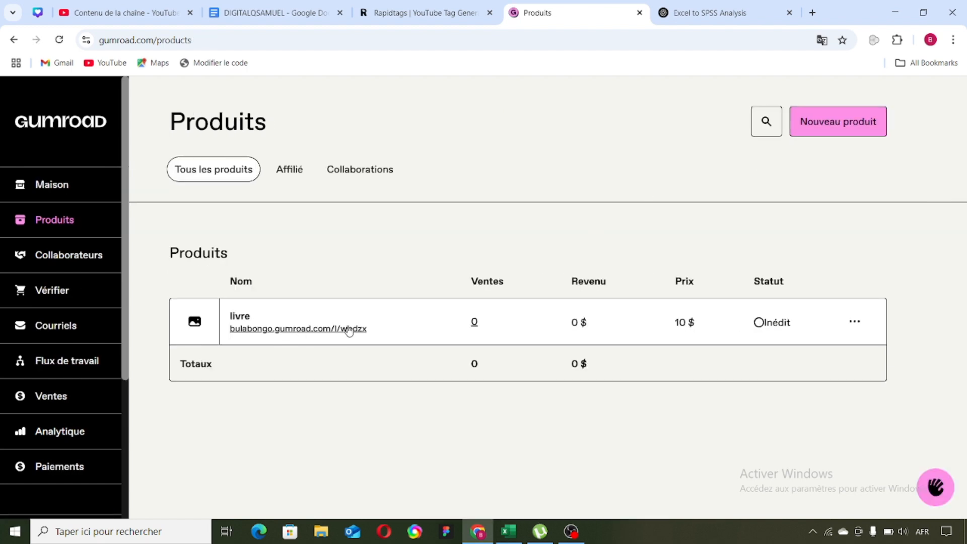
- View the livre product's public page from the products list and open the product for editing
{"action": "left_click", "coordinate": [855, 323]}
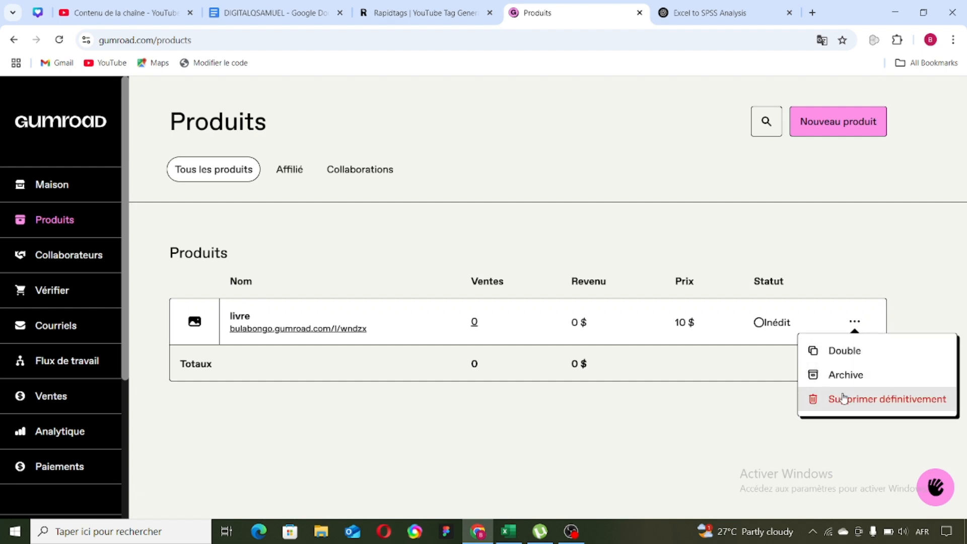
{"action": "left_click", "coordinate": [260, 332]}
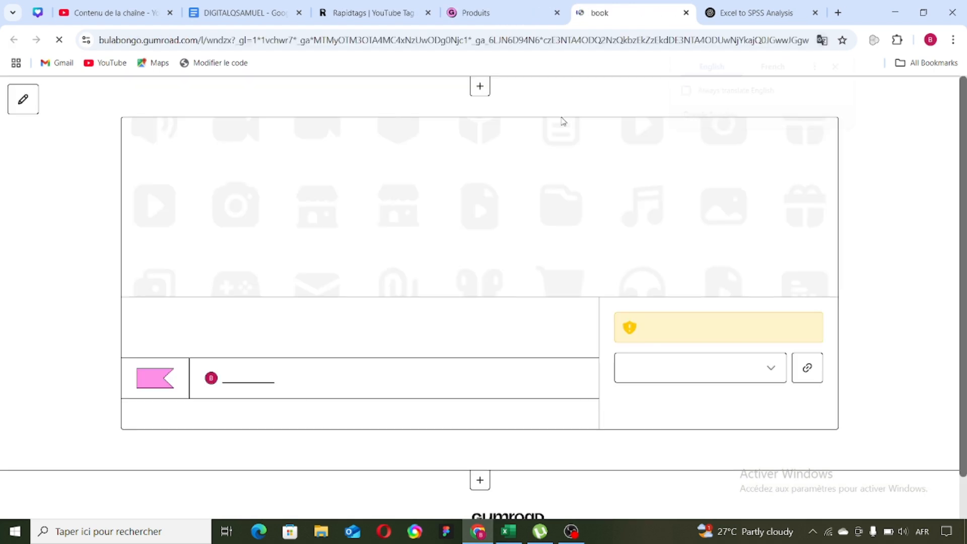
{"action": "scroll", "coordinate": [477, 289], "scroll_direction": "down", "scroll_amount": 2}
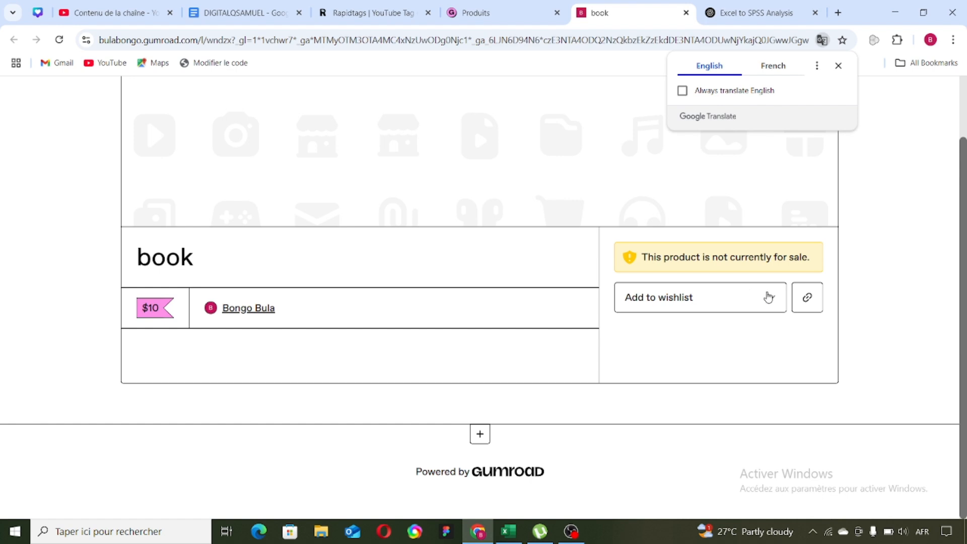
{"action": "left_click", "coordinate": [773, 299]}
{"action": "left_click", "coordinate": [890, 279]}
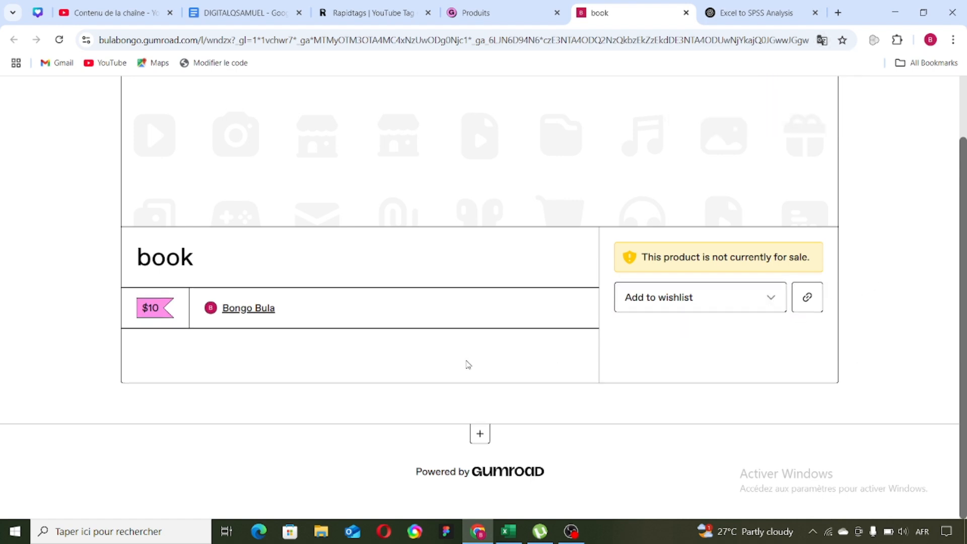
{"action": "scroll", "coordinate": [453, 434], "scroll_direction": "up", "scroll_amount": 2}
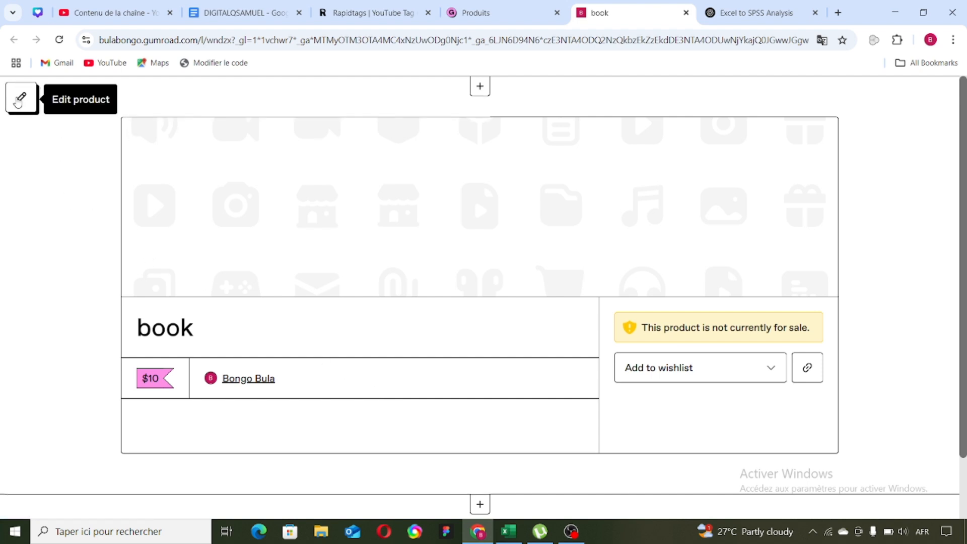
{"action": "left_click", "coordinate": [19, 99]}
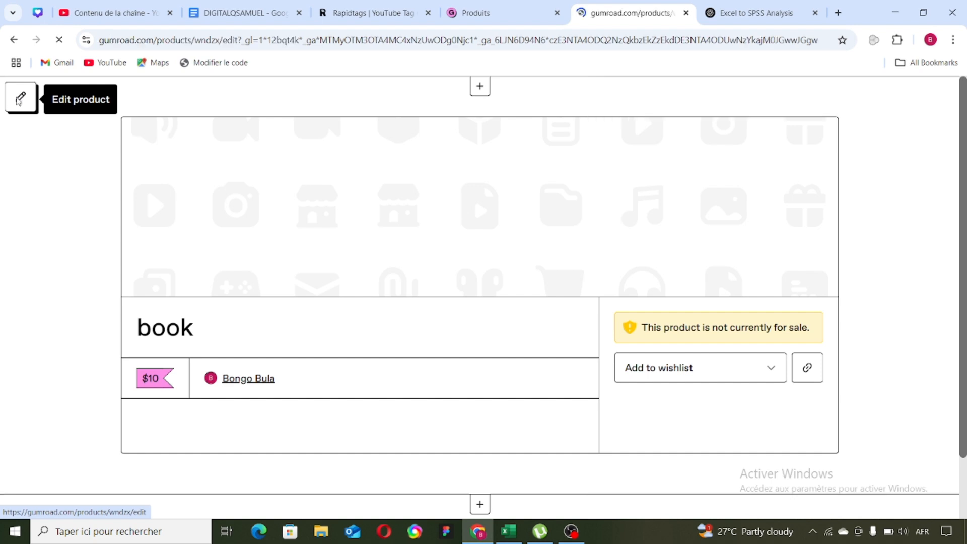
- Look through the product's thumbnail, integrations, pricing, versions and settings sections, including the custom domain field
{"action": "scroll", "coordinate": [361, 312], "scroll_direction": "down", "scroll_amount": 2}
{"action": "scroll", "coordinate": [361, 313], "scroll_direction": "down", "scroll_amount": 12}
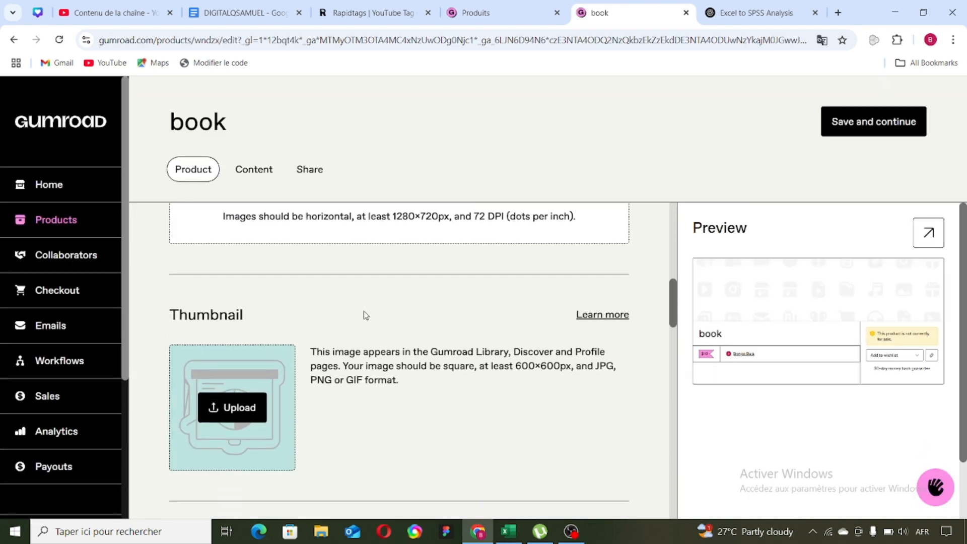
{"action": "scroll", "coordinate": [365, 314], "scroll_direction": "down", "scroll_amount": 4}
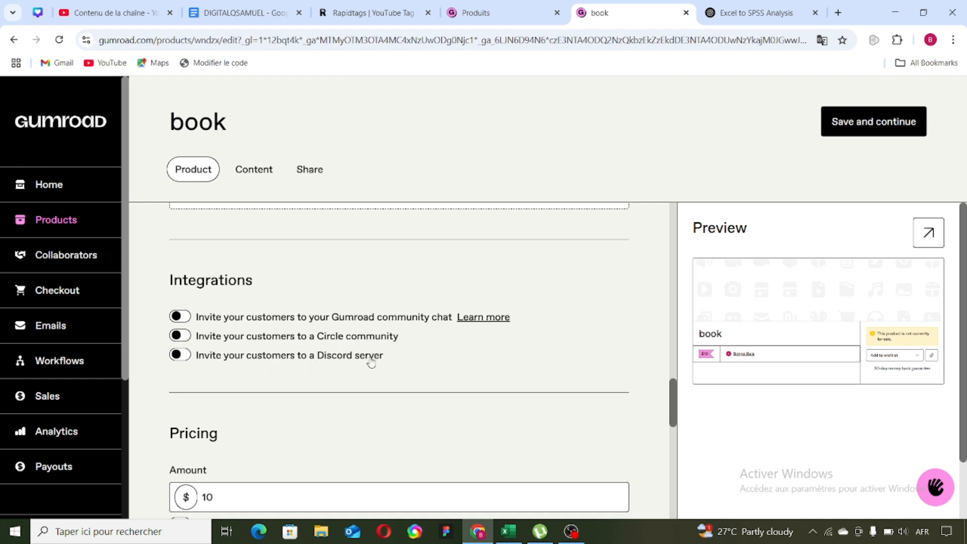
{"action": "scroll", "coordinate": [371, 363], "scroll_direction": "down", "scroll_amount": 3}
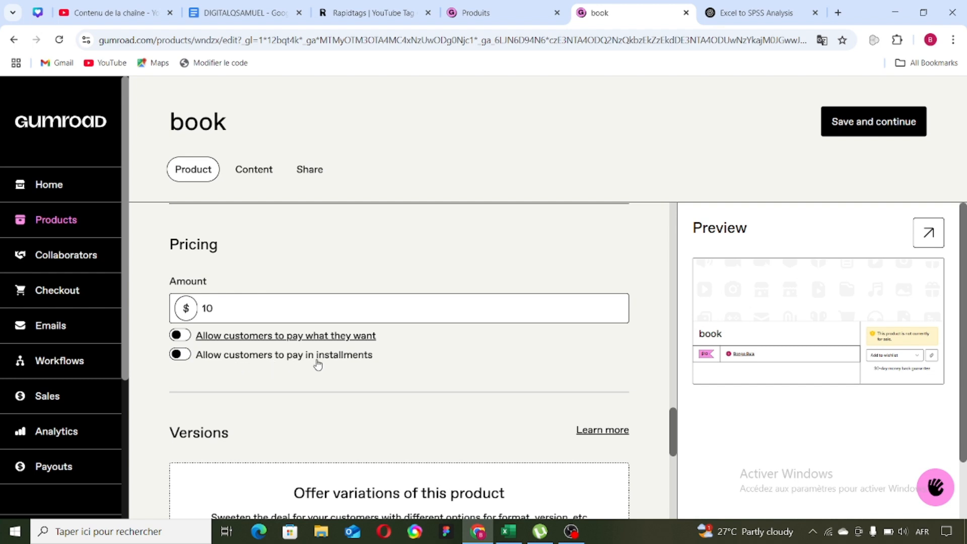
{"action": "scroll", "coordinate": [401, 356], "scroll_direction": "down", "scroll_amount": 1}
{"action": "scroll", "coordinate": [401, 356], "scroll_direction": "down", "scroll_amount": 3}
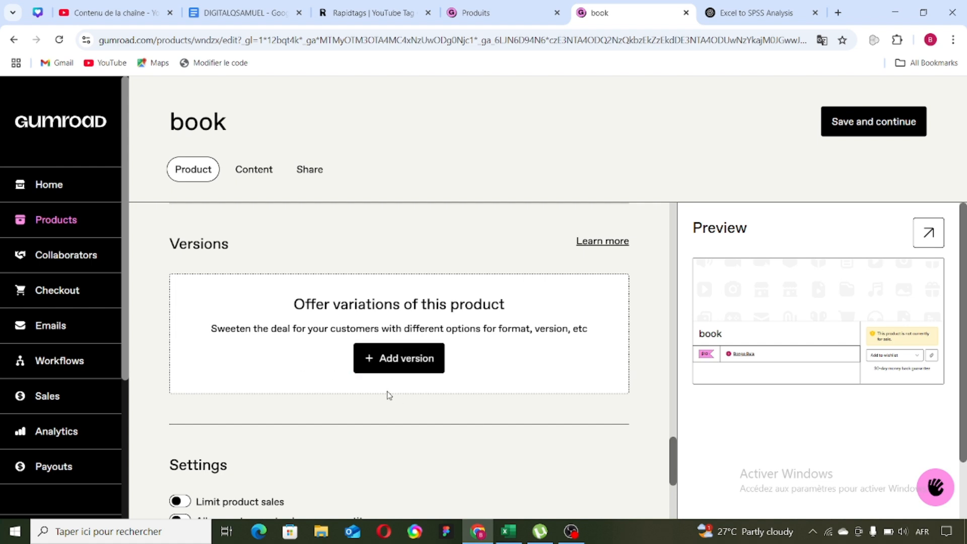
{"action": "scroll", "coordinate": [388, 391], "scroll_direction": "down", "scroll_amount": 4}
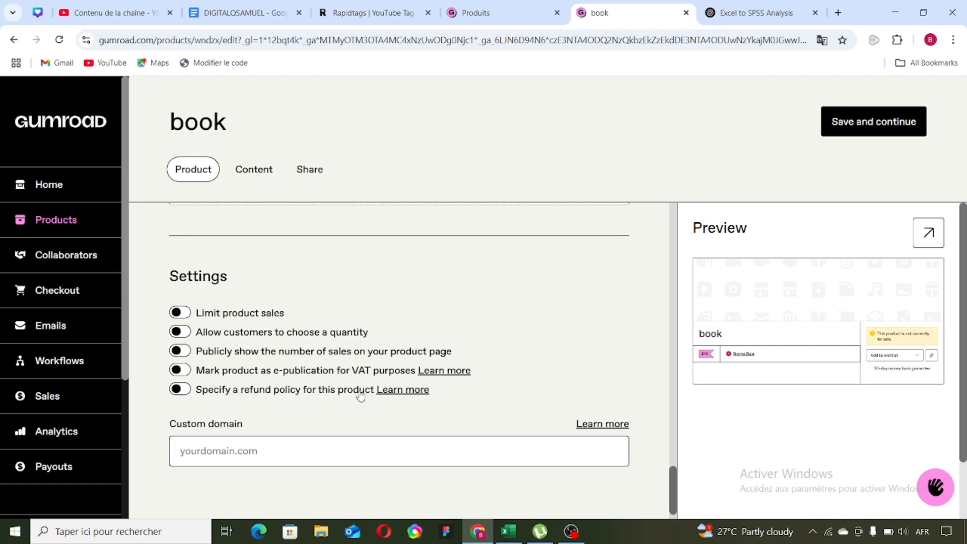
{"action": "scroll", "coordinate": [414, 401], "scroll_direction": "down", "scroll_amount": 1}
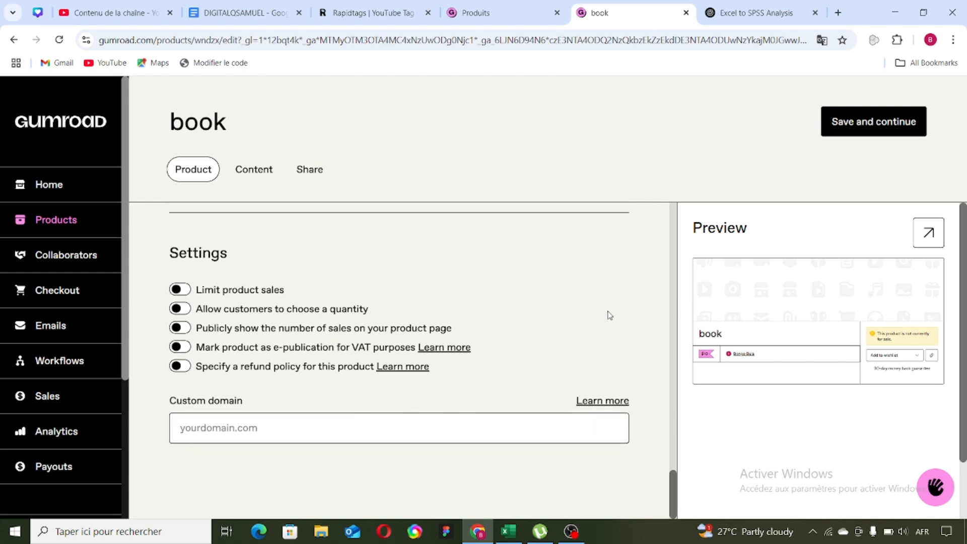
{"action": "scroll", "coordinate": [453, 383], "scroll_direction": "up", "scroll_amount": 20}
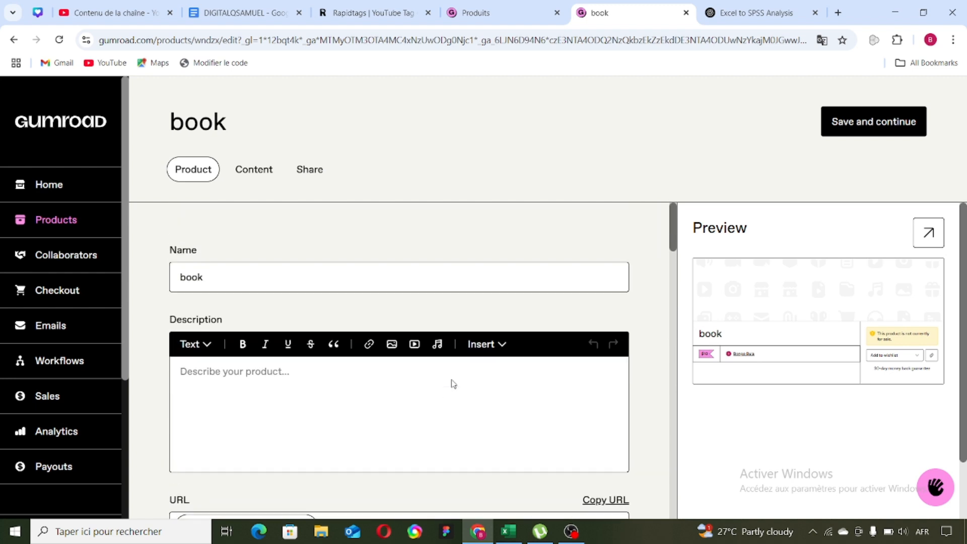